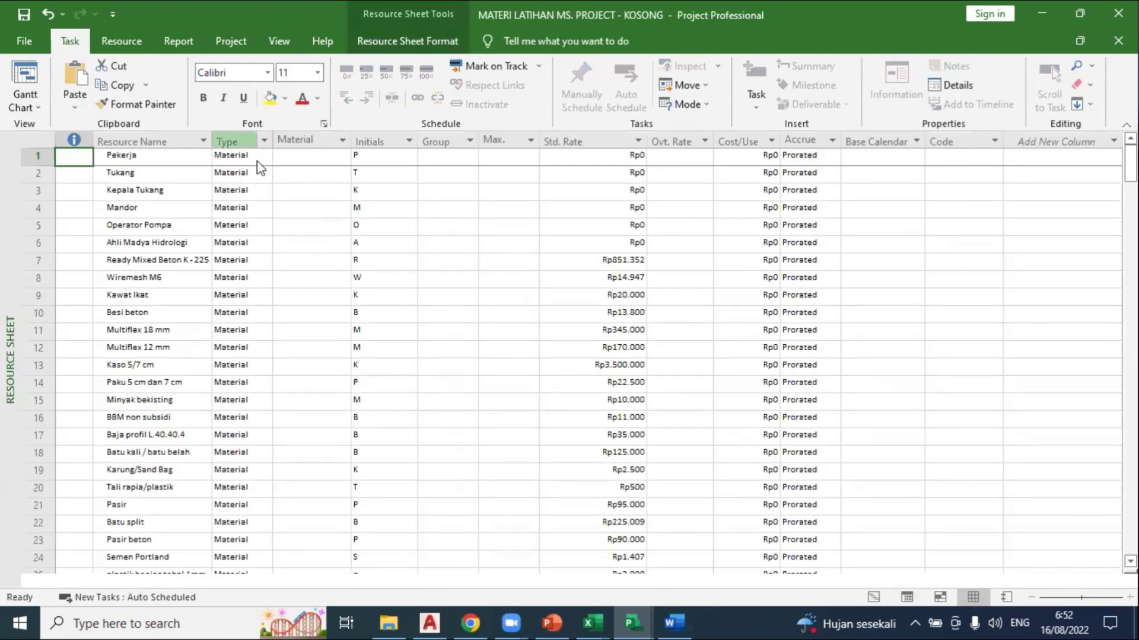
Step: Examine the available resource type options for Pekerja in the resource sheet, leaving its type unaltered
left_click(264, 140)
left_click(272, 229)
left_click(240, 141)
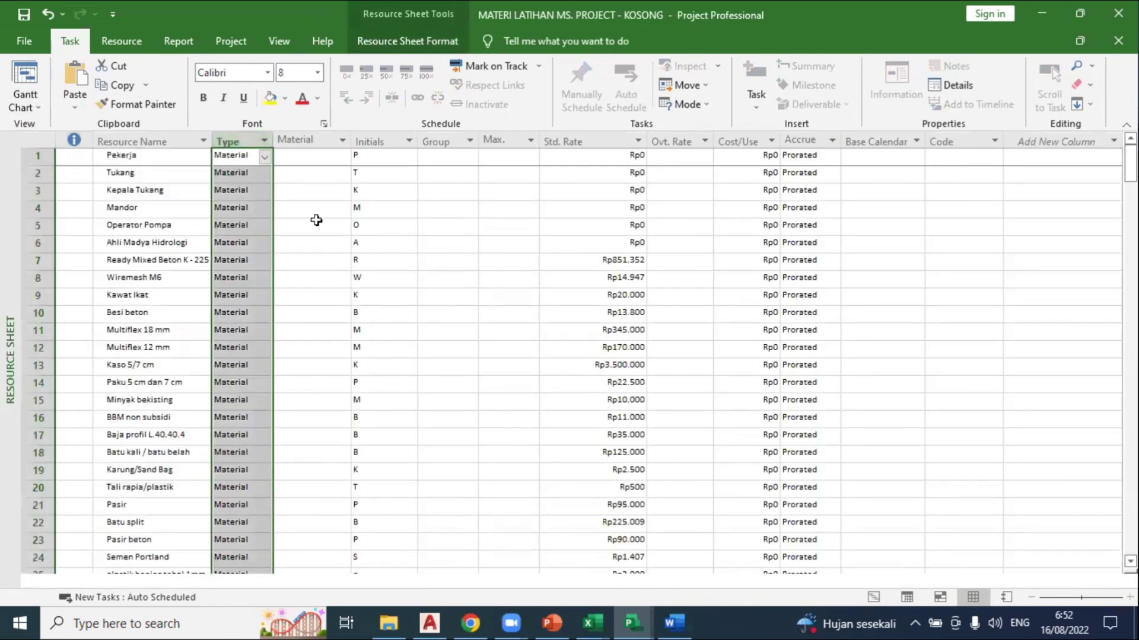
left_click(314, 222)
left_click(261, 158)
left_click(265, 157)
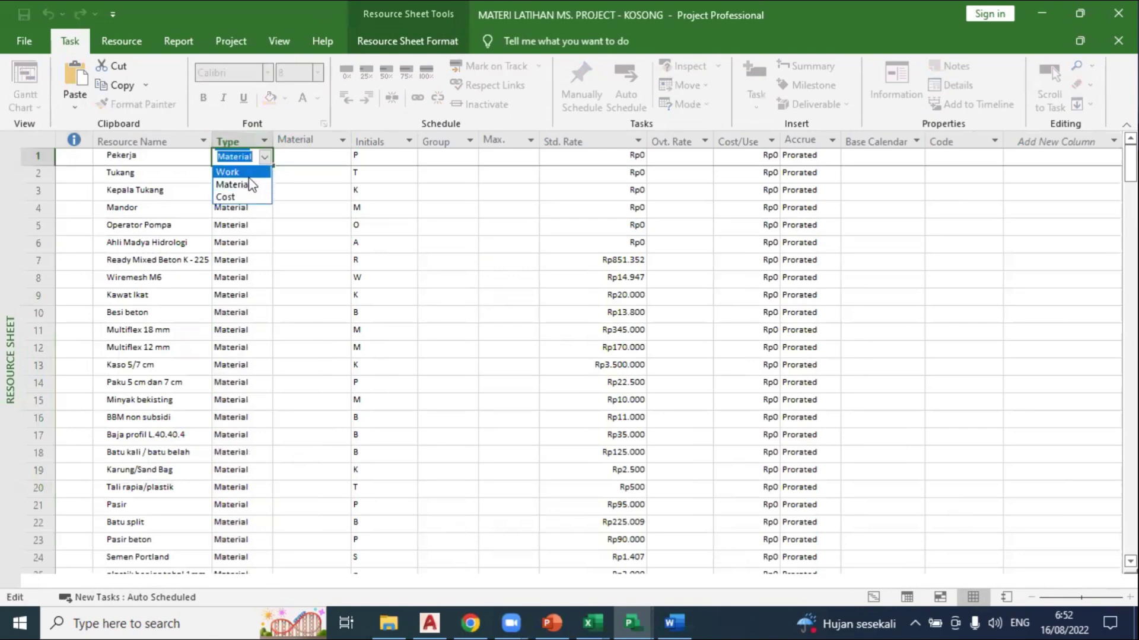
left_click(310, 225)
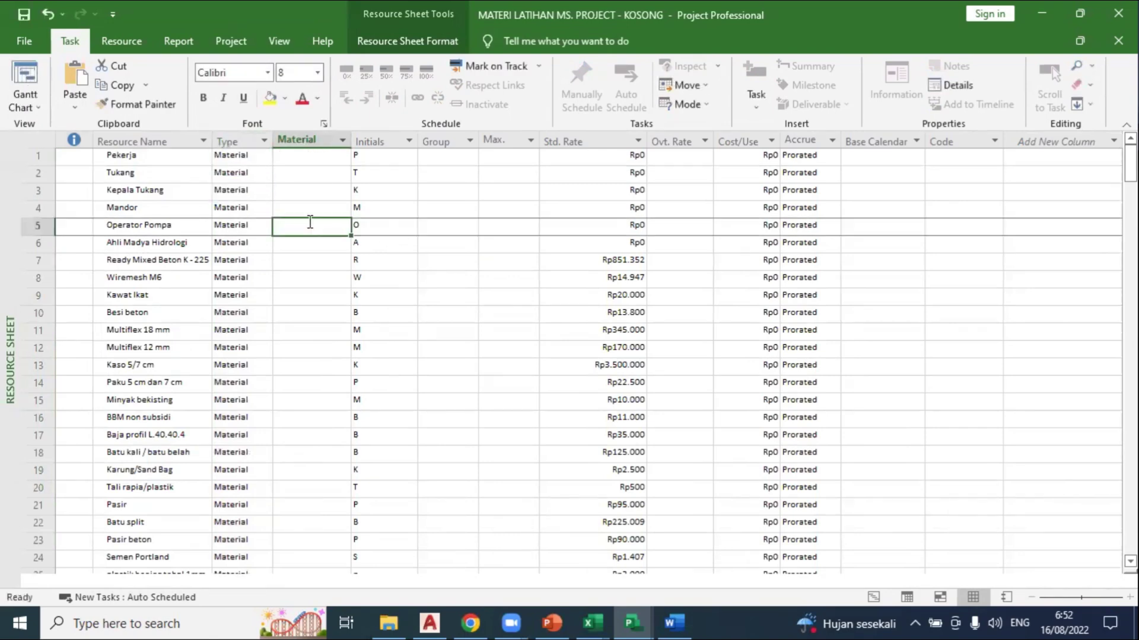
Step: Change the resource type of Pekerja to Work and accept the effect on its existing assignments
left_click(237, 156)
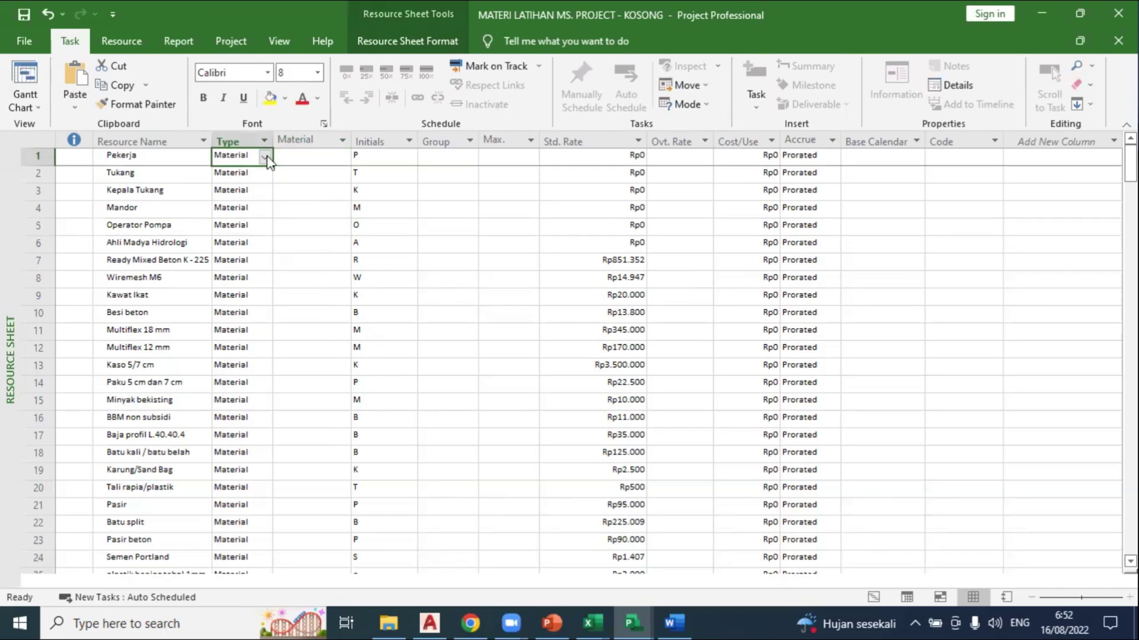
left_click(264, 157)
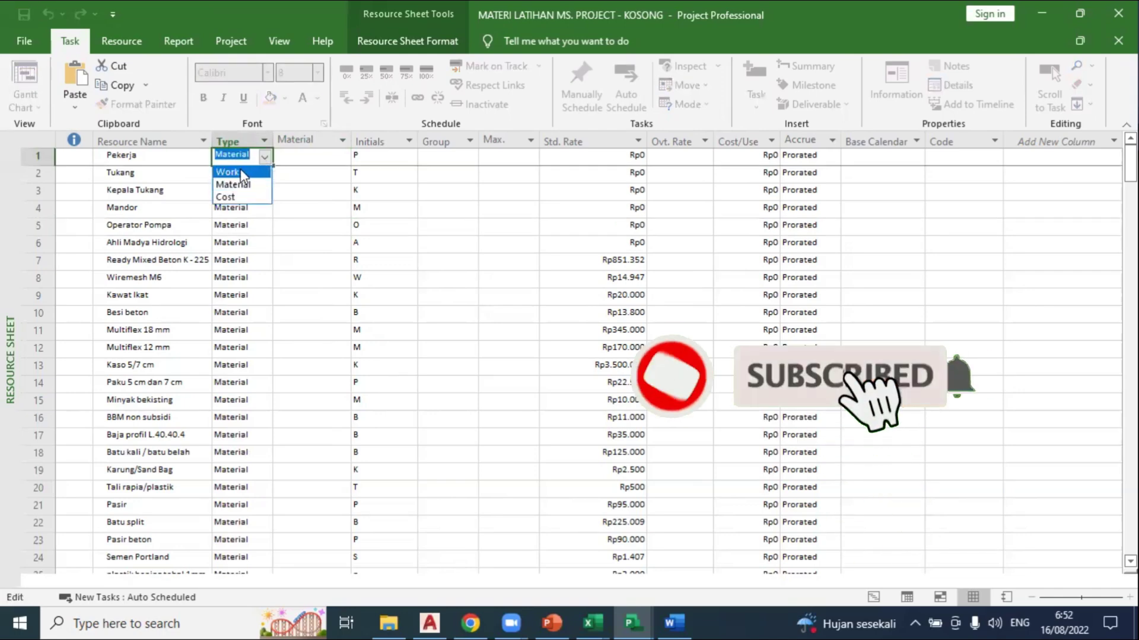
left_click(241, 173)
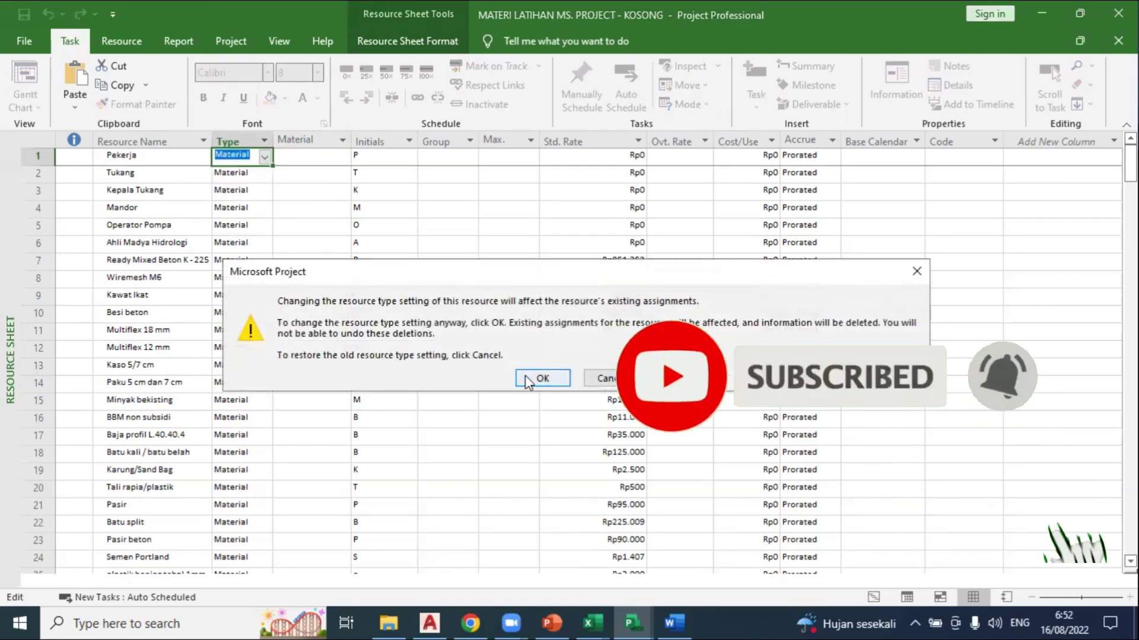
left_click(541, 378)
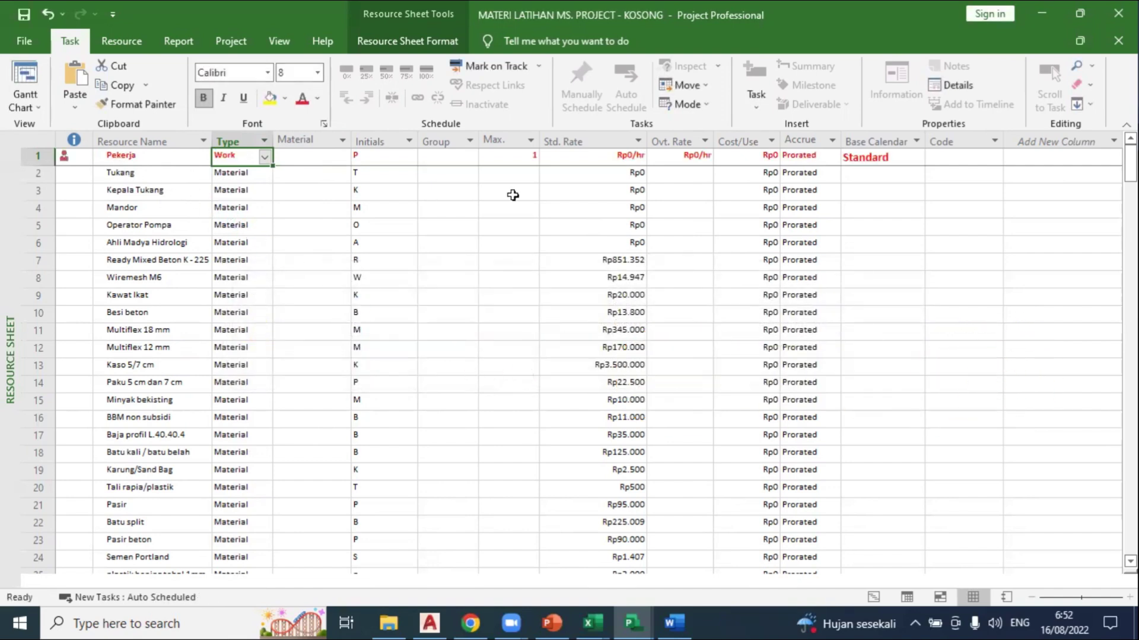
Step: Inspect the maximum units of Pekerja and compare them with the Max. cell of Tukang
left_click(505, 157)
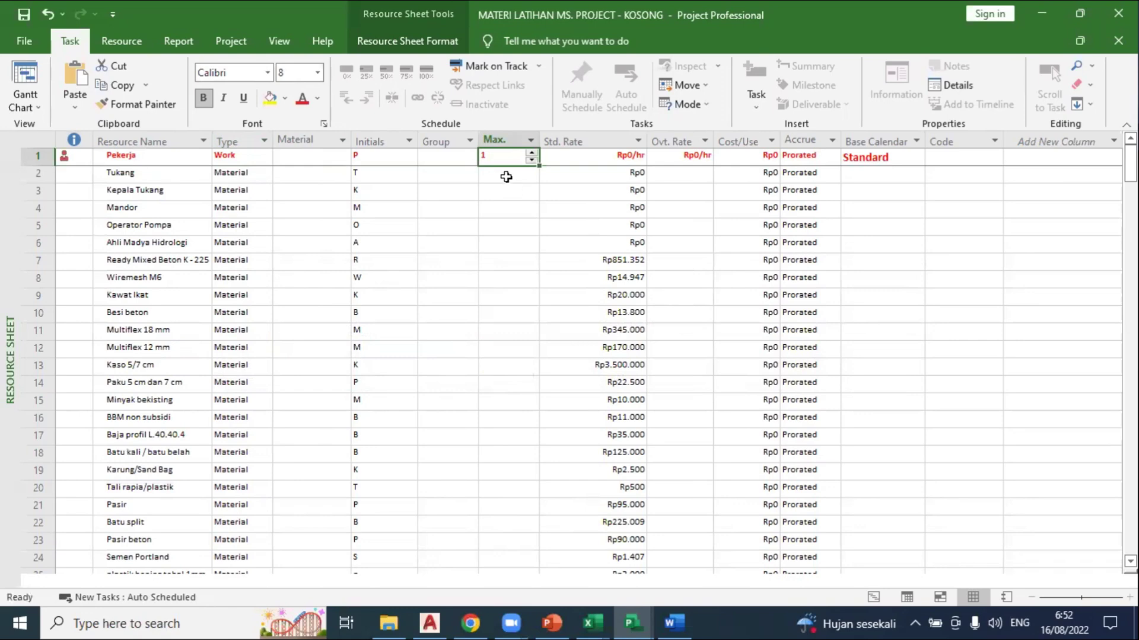
left_click(885, 255)
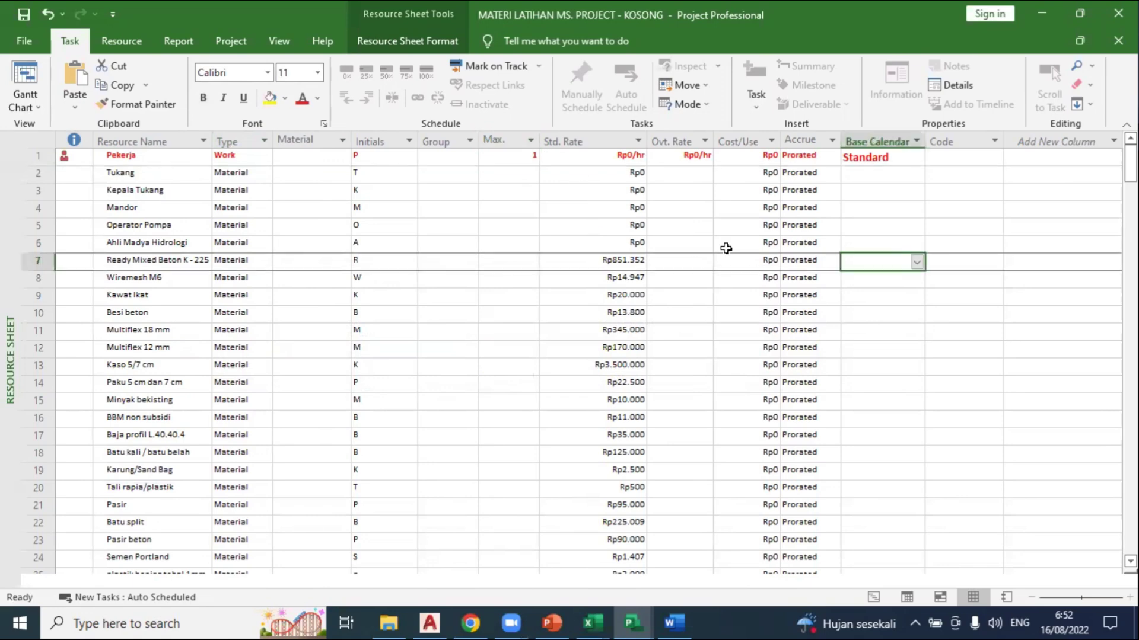
left_click(517, 158)
left_click(493, 172)
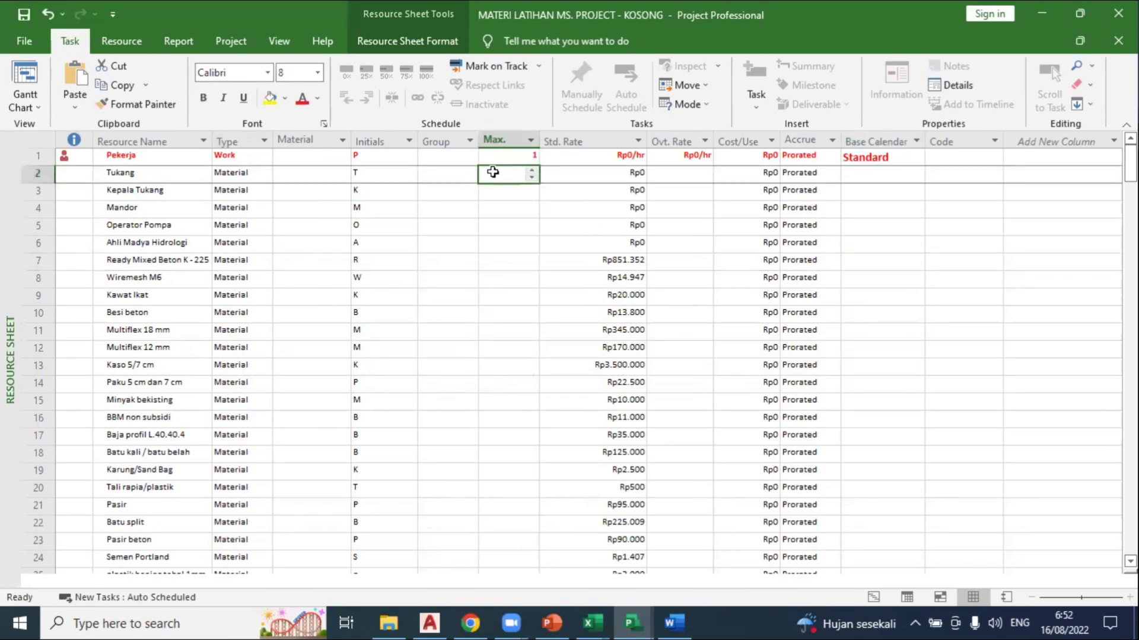
left_click(509, 153)
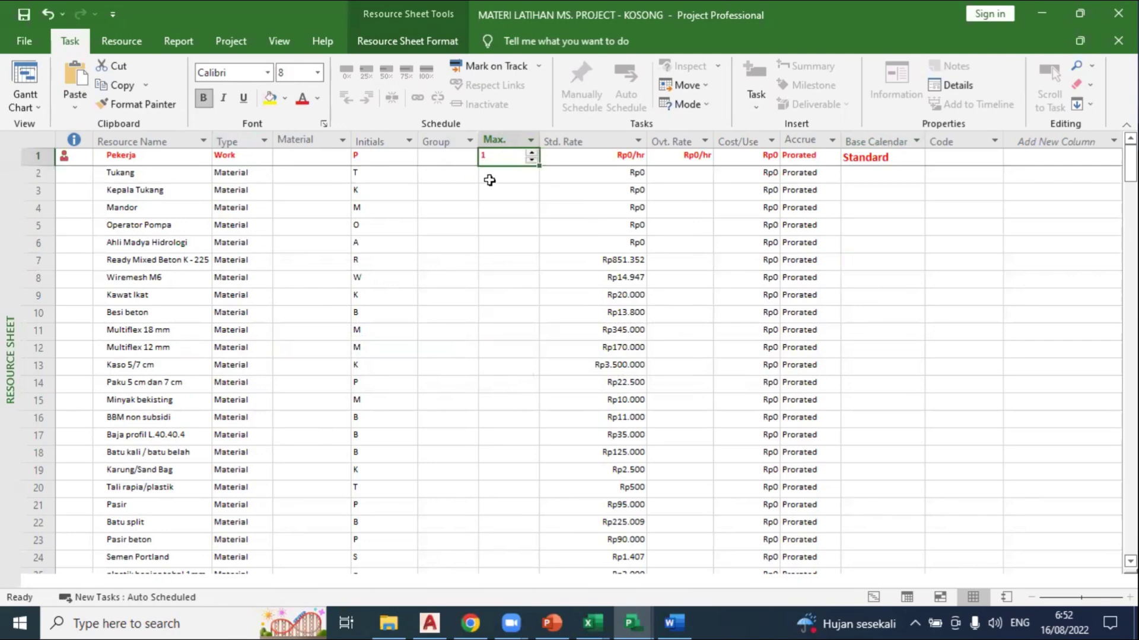
left_click(513, 153)
Step: Switch to the Analisa Presentasi 1 workbook in Excel and undo the last volume change of the Soil Disposal analysis in P269
mouse_move(593, 623)
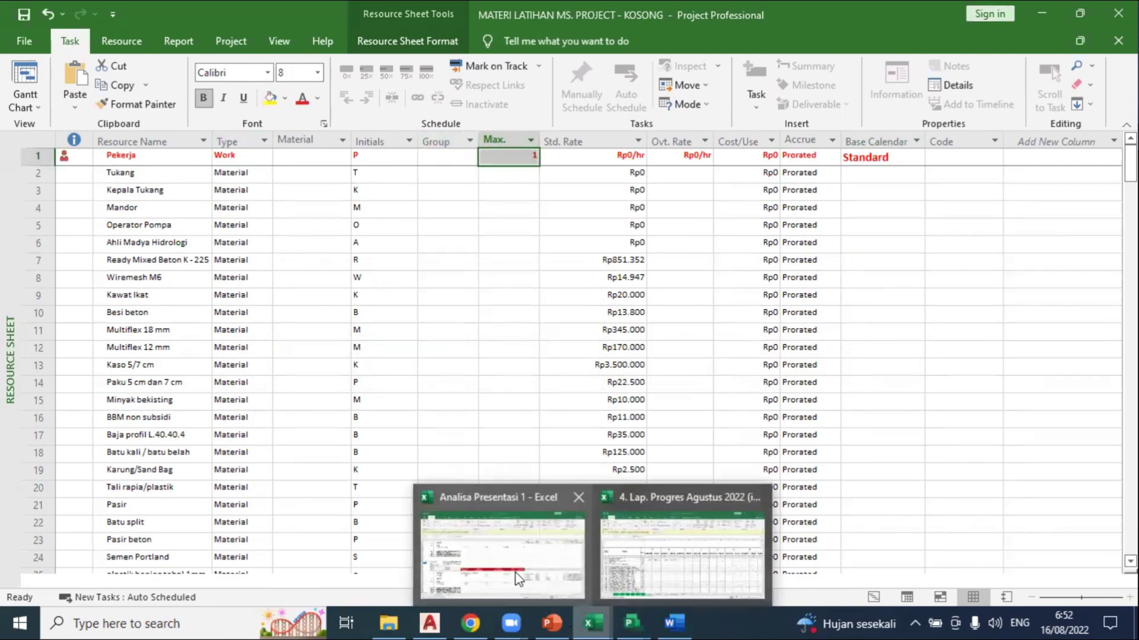
left_click(498, 552)
left_click_drag(934, 580, 779, 580)
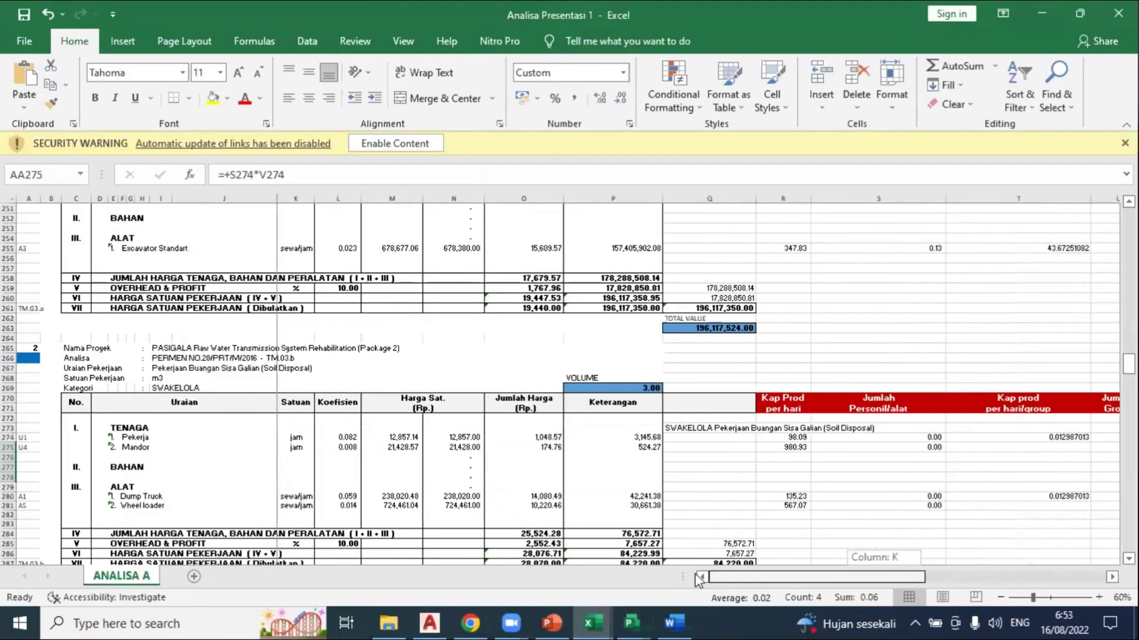
left_click(637, 390)
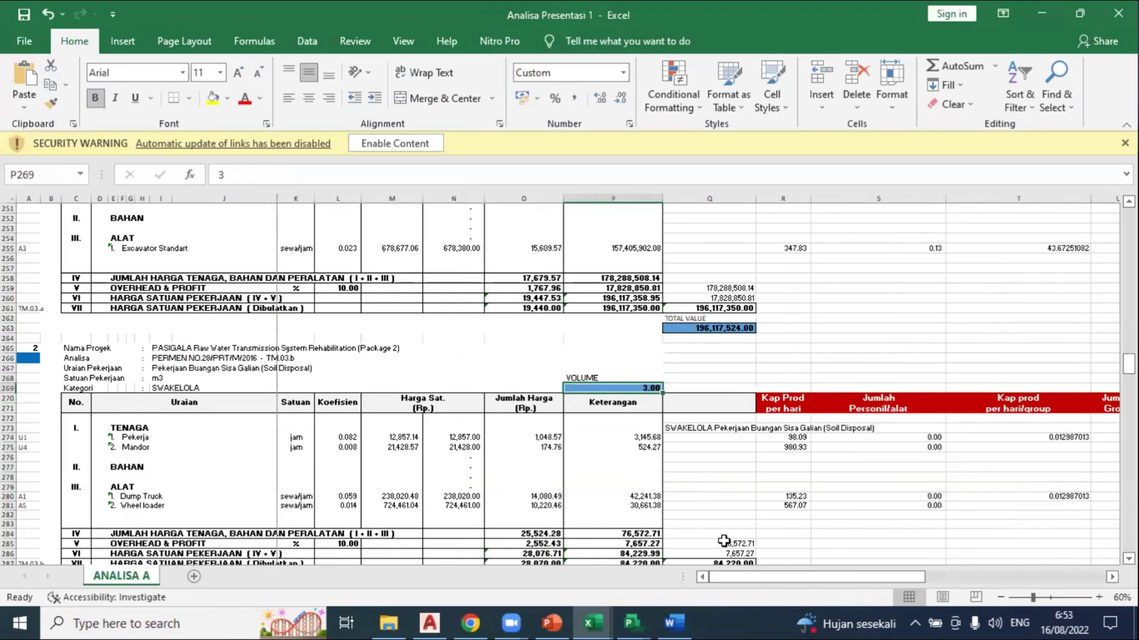
key("ctrl+z")
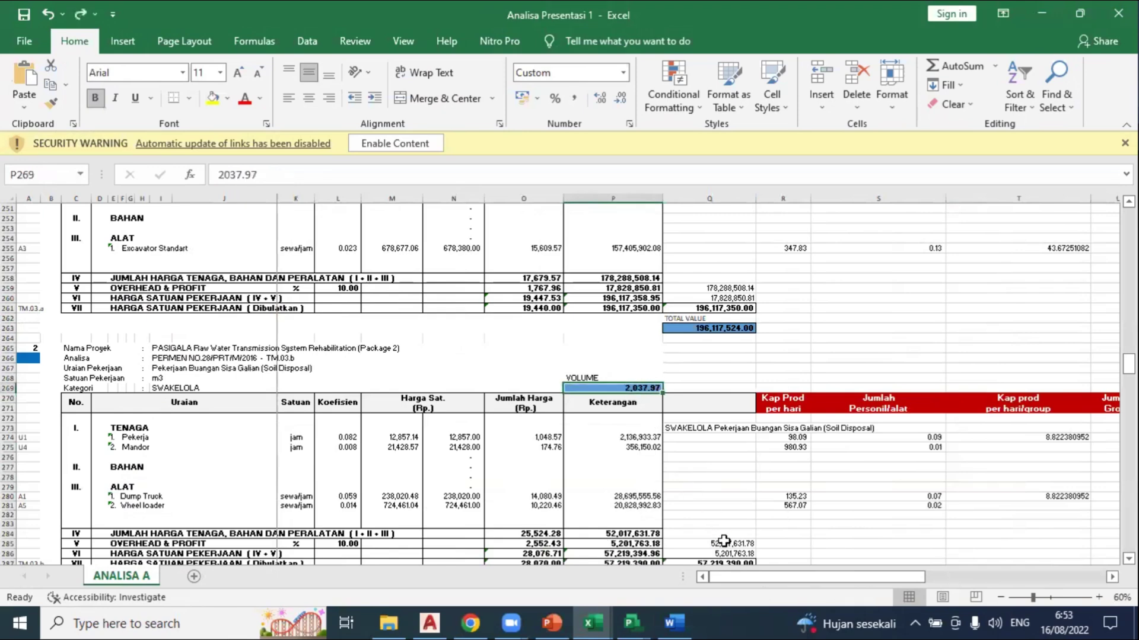
Step: Examine the personnel, duration and units calculated for Pekerja in the Soil Disposal analysis, including the formula in AA275
left_click_drag(786, 578, 952, 586)
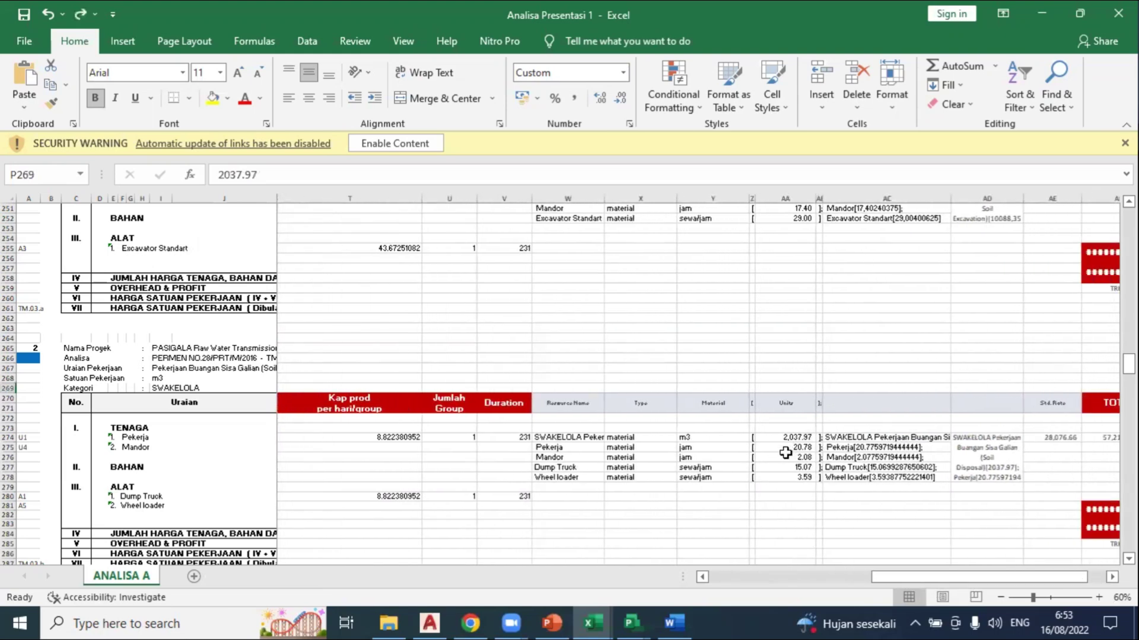
mouse_move(925, 577)
left_mouse_down()
mouse_move(762, 578)
mouse_move(919, 577)
left_mouse_up()
left_click(658, 448)
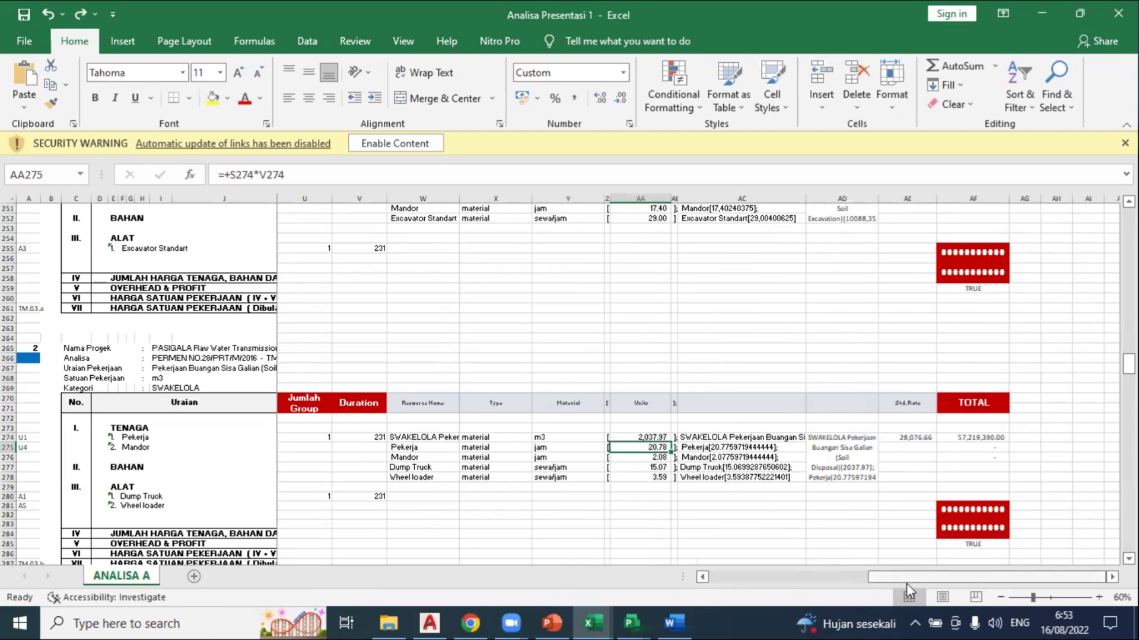
left_click_drag(906, 583, 876, 580)
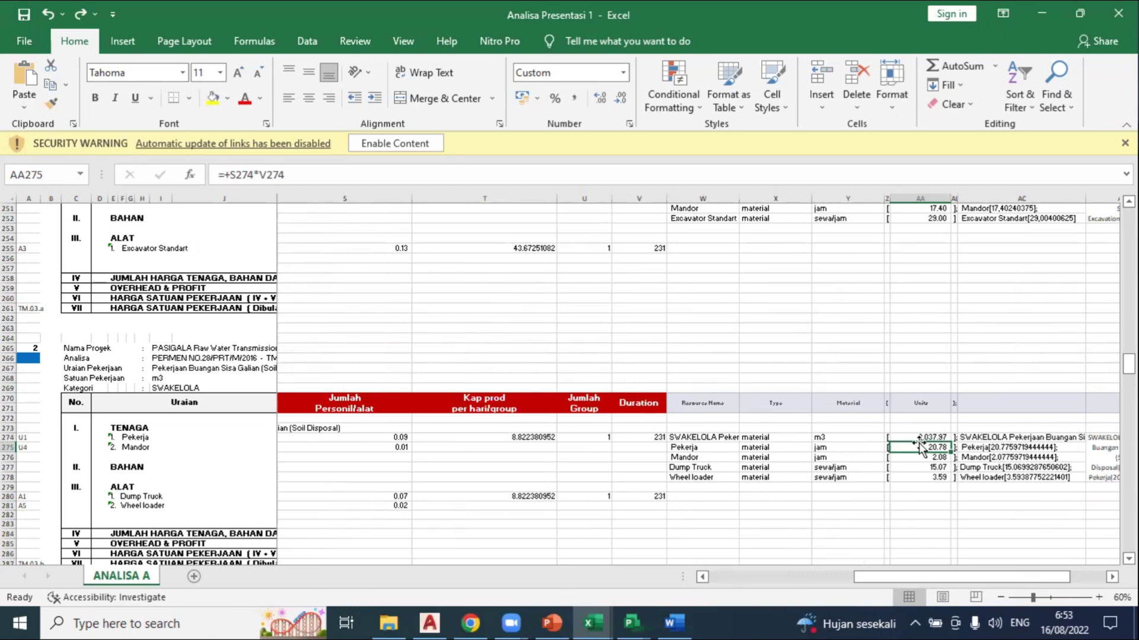
Step: Switch back to the MATERI LATIHAN MS. PROJECT - KOSONG file in Microsoft Project and check the maximum units of Pekerja
mouse_move(645, 620)
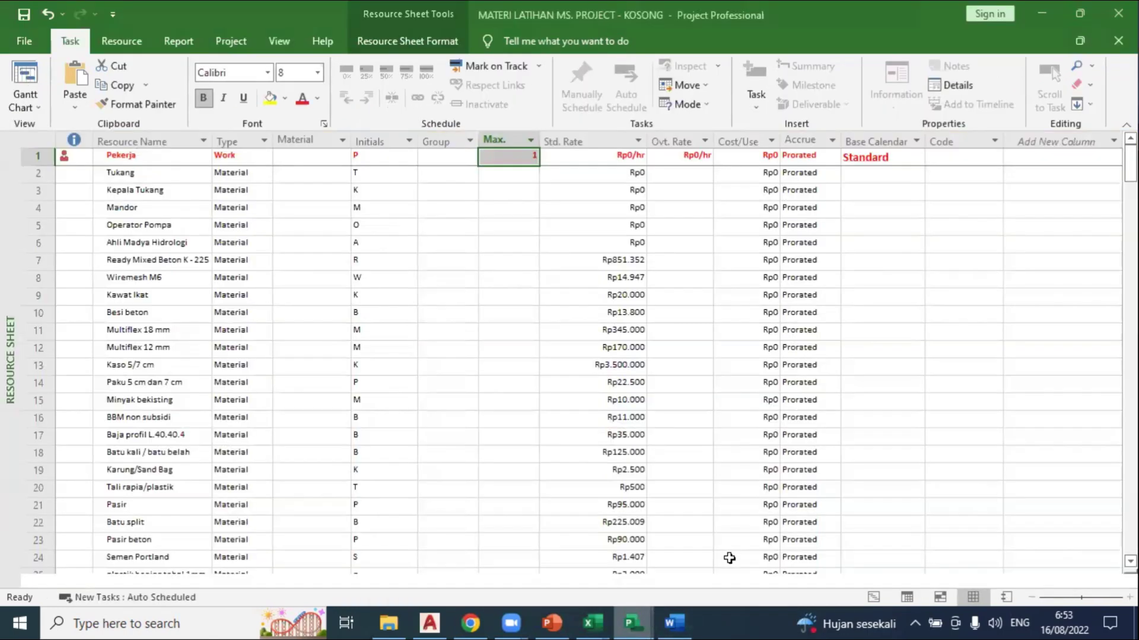
left_click(697, 551)
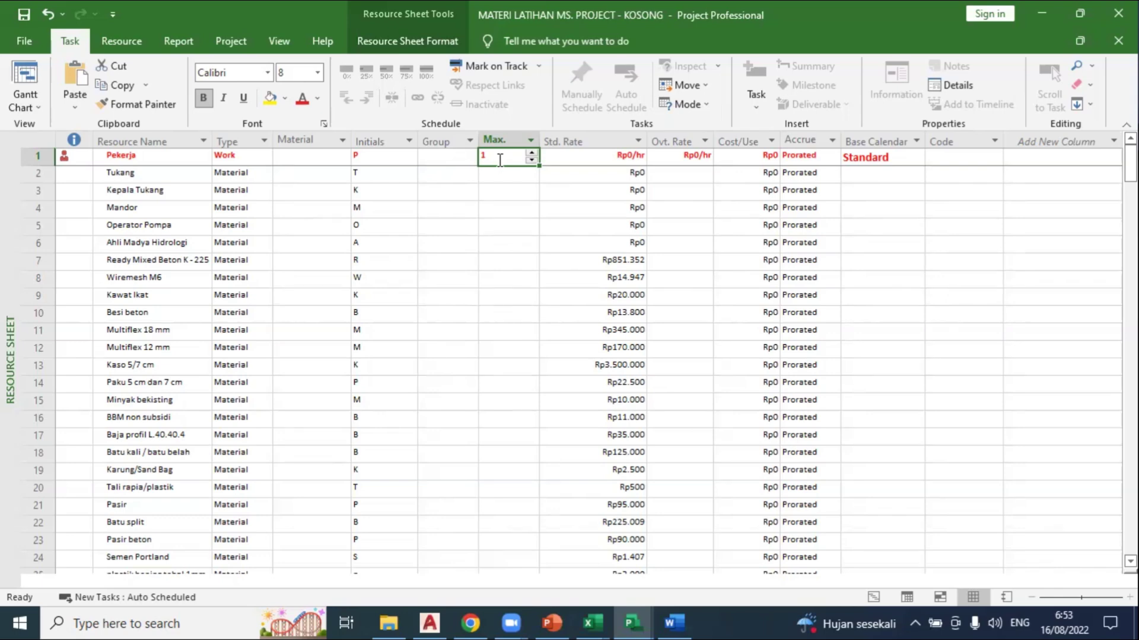
left_click(625, 613)
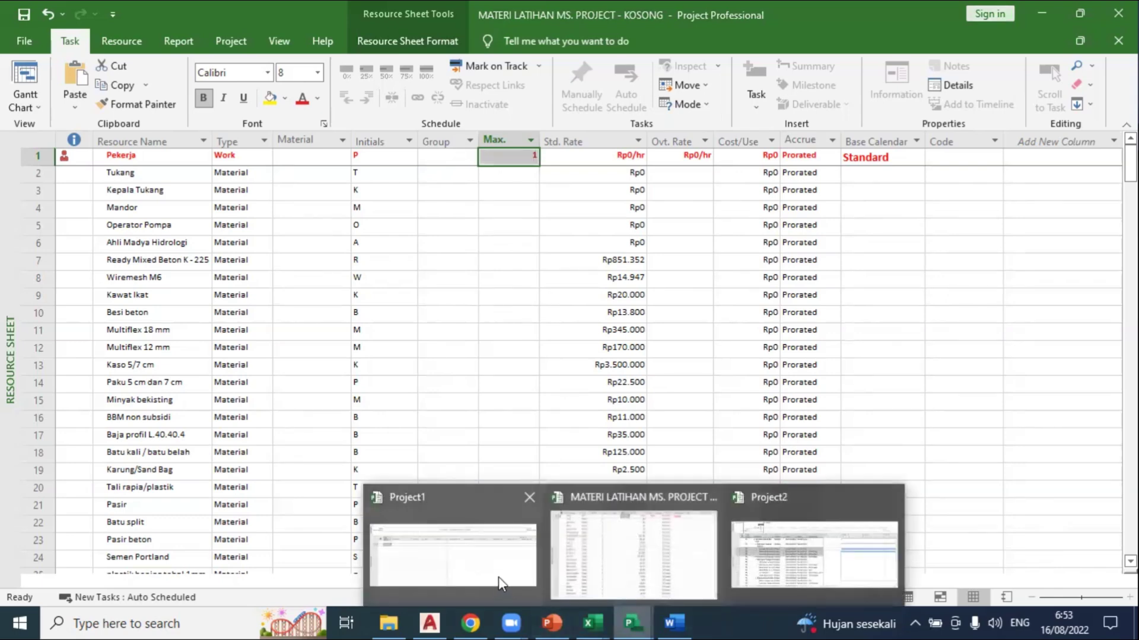
left_click(644, 570)
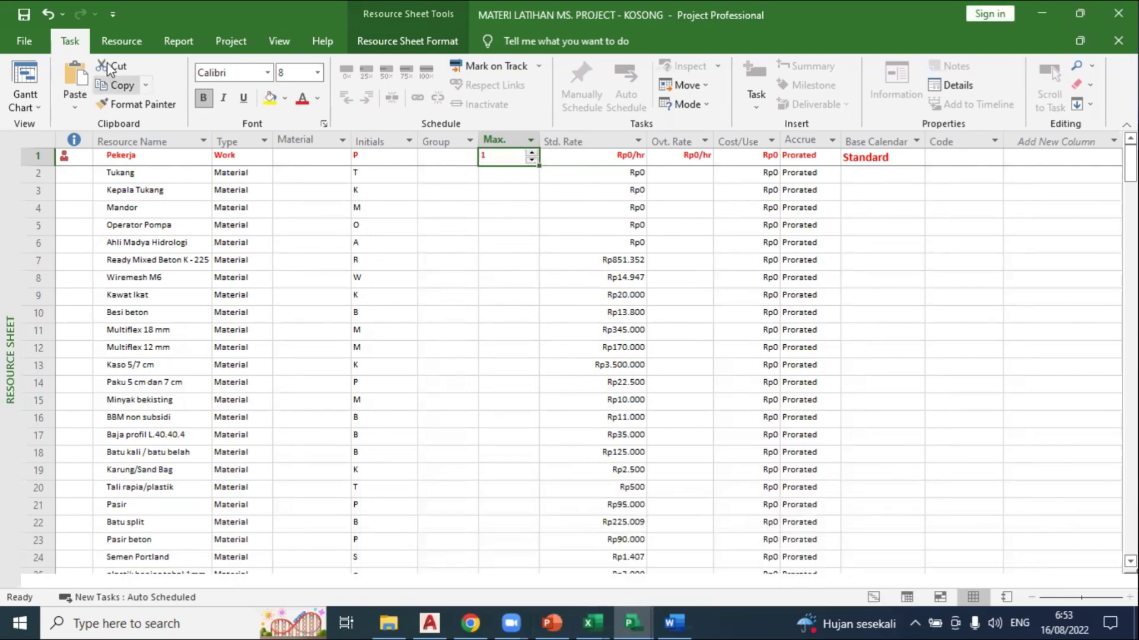
Step: Display the Gantt Chart view and inspect the overallocated tasks Kosrekan permukaan tanah (Mekanis) and Galian Tanah Biasa (Mekanis)
left_click(28, 78)
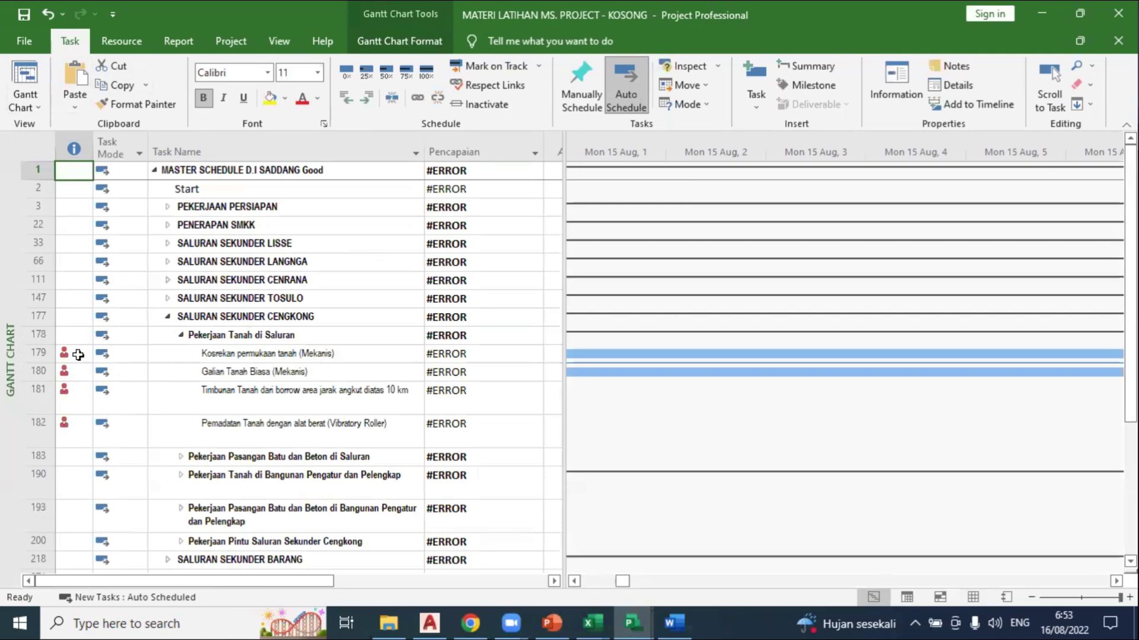
left_click(34, 354)
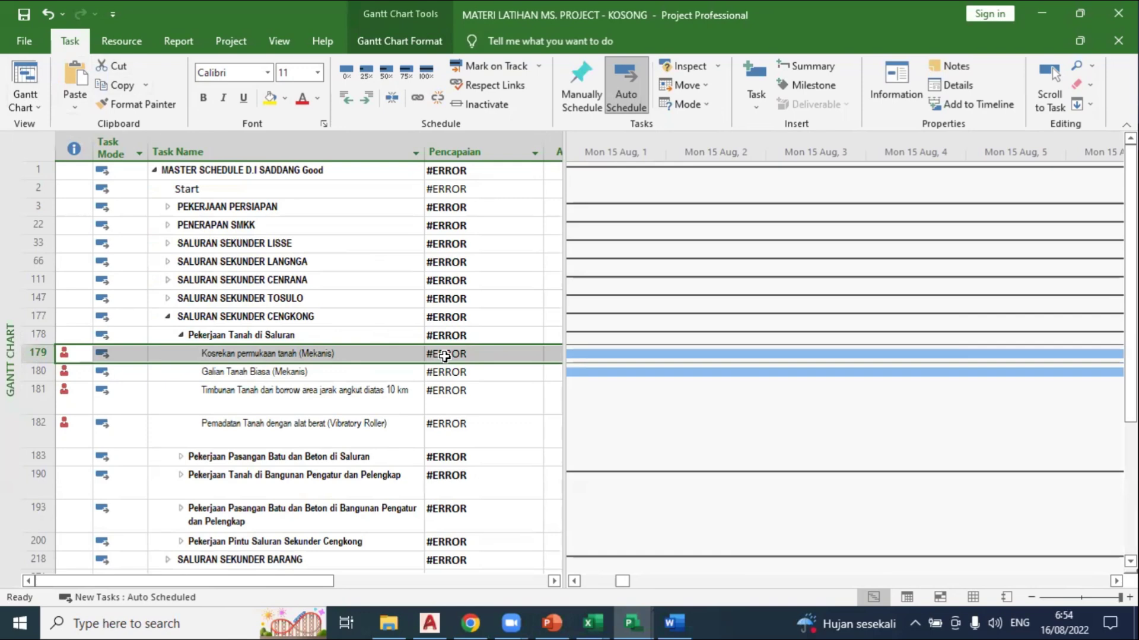
left_click(31, 371)
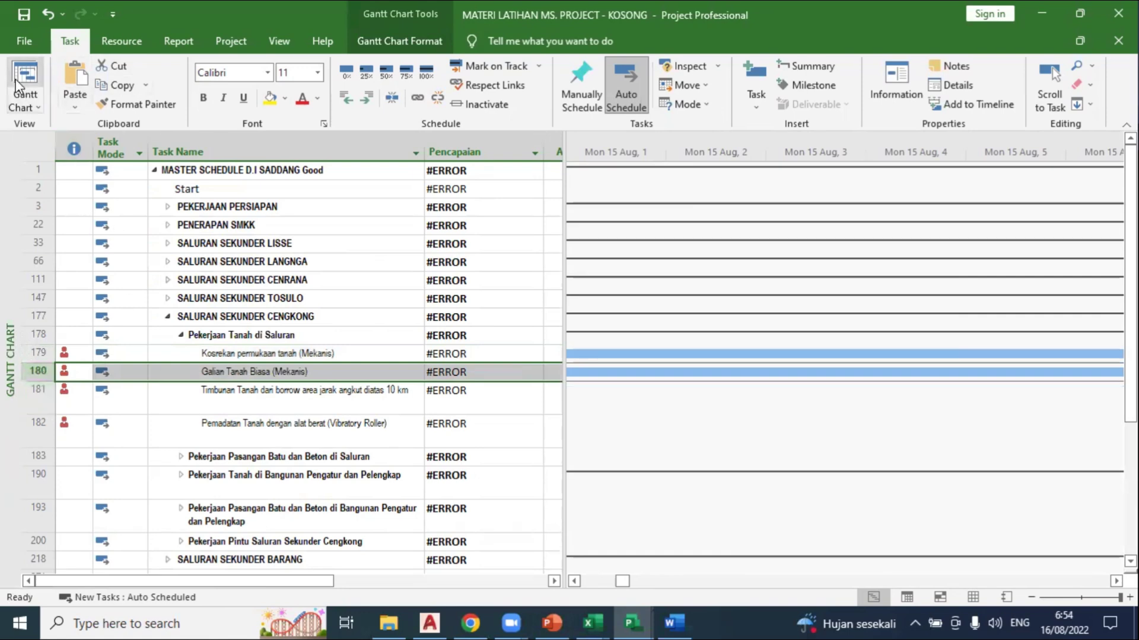
Step: Return to the Resource Sheet view and set the maximum units of Pekerja to 60
left_click(18, 97)
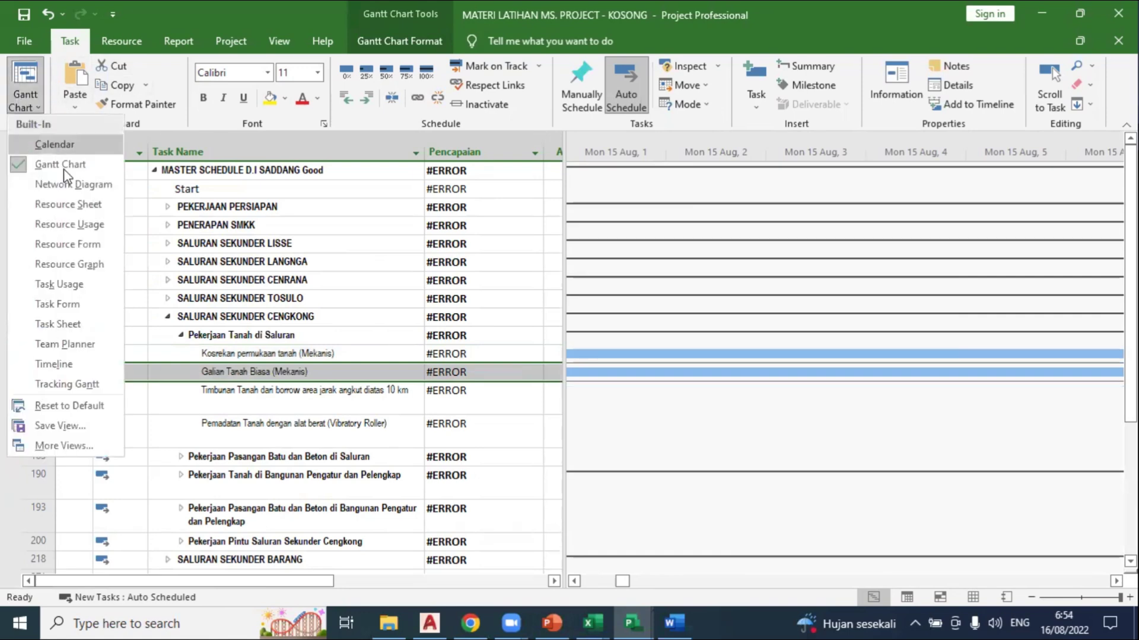
left_click(70, 205)
left_click(507, 154)
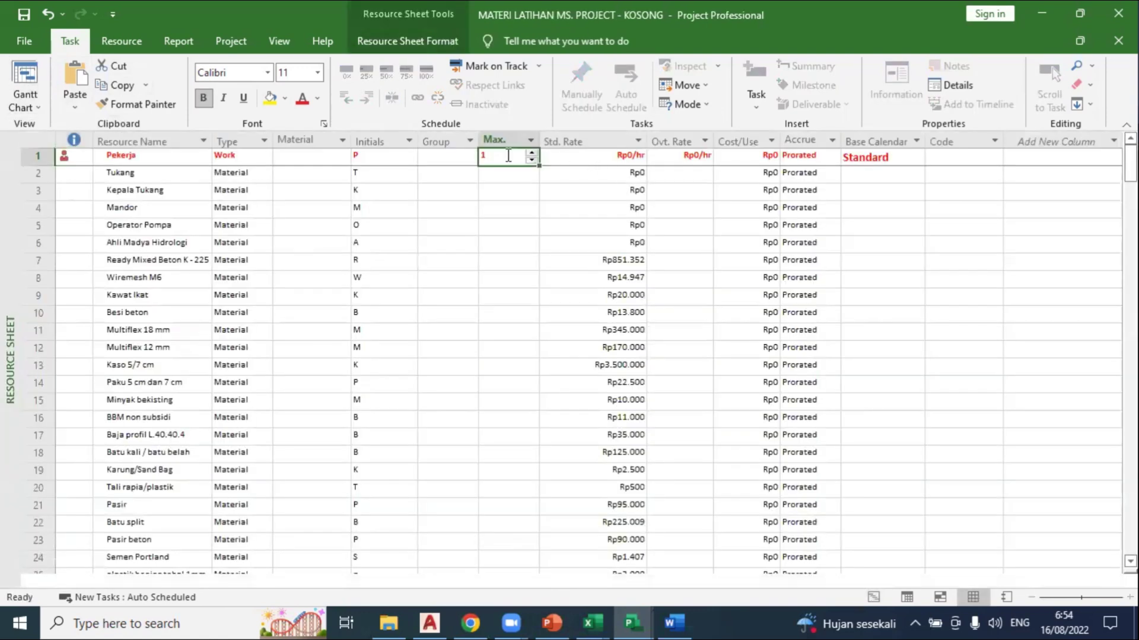
type("60")
key("Return")
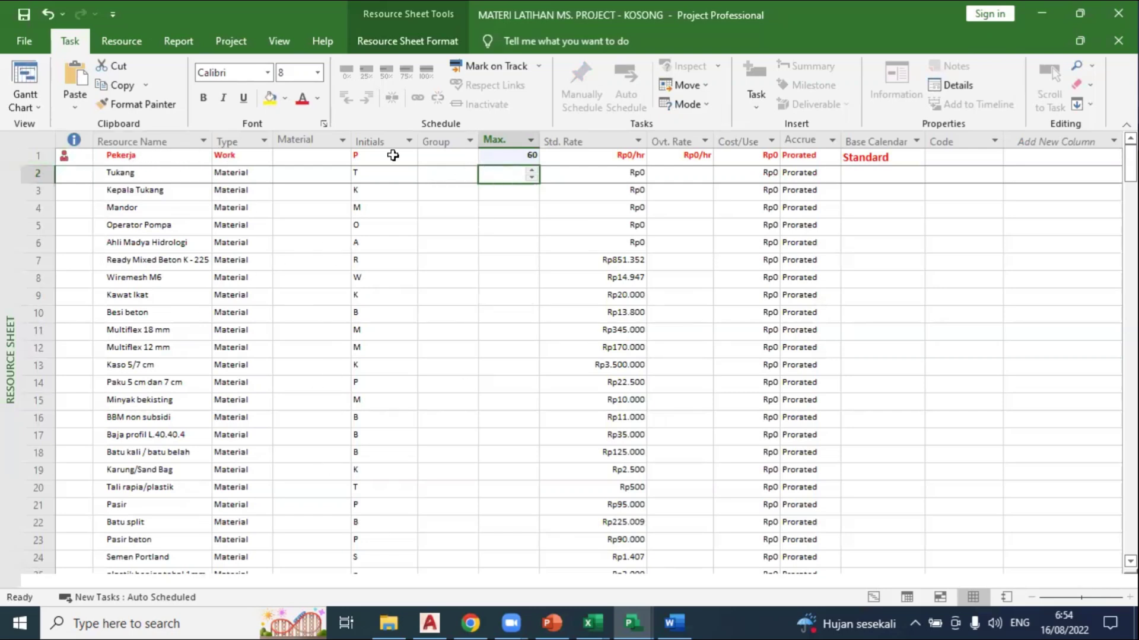
left_click(517, 156)
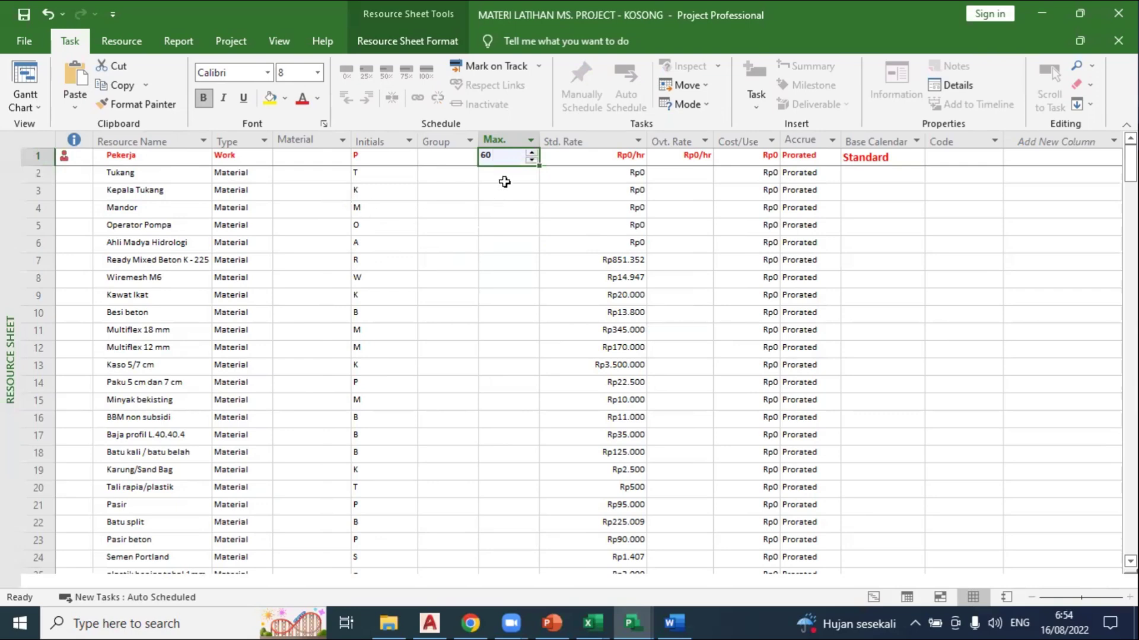
Step: Set the resource type of Pekerja back to Material and accept the effect on its existing assignments
left_click(243, 158)
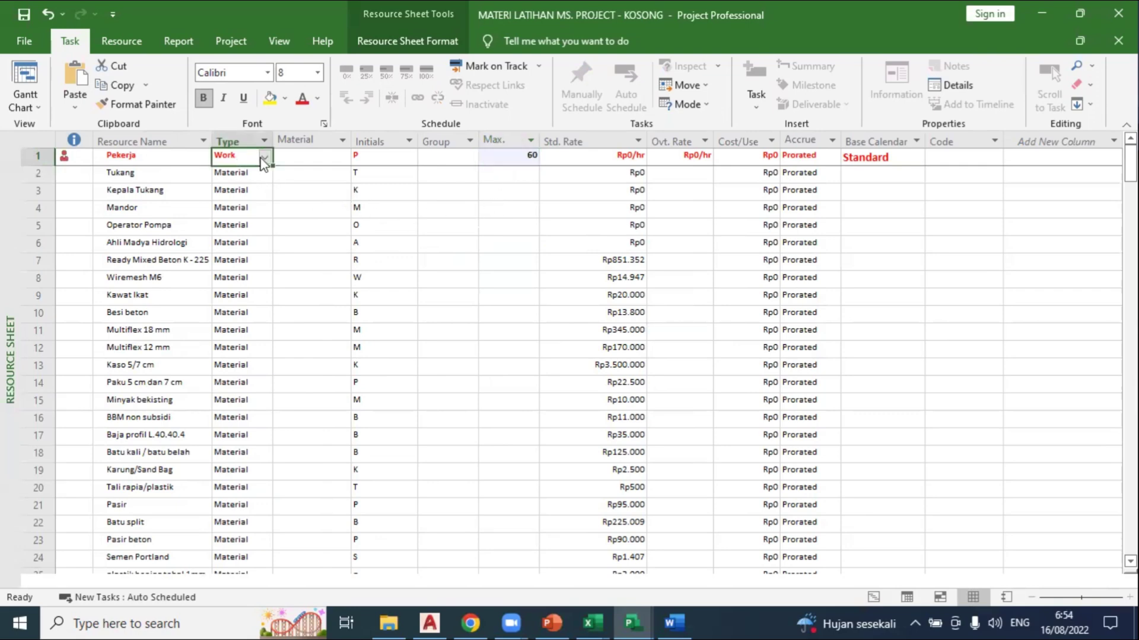
left_click(264, 158)
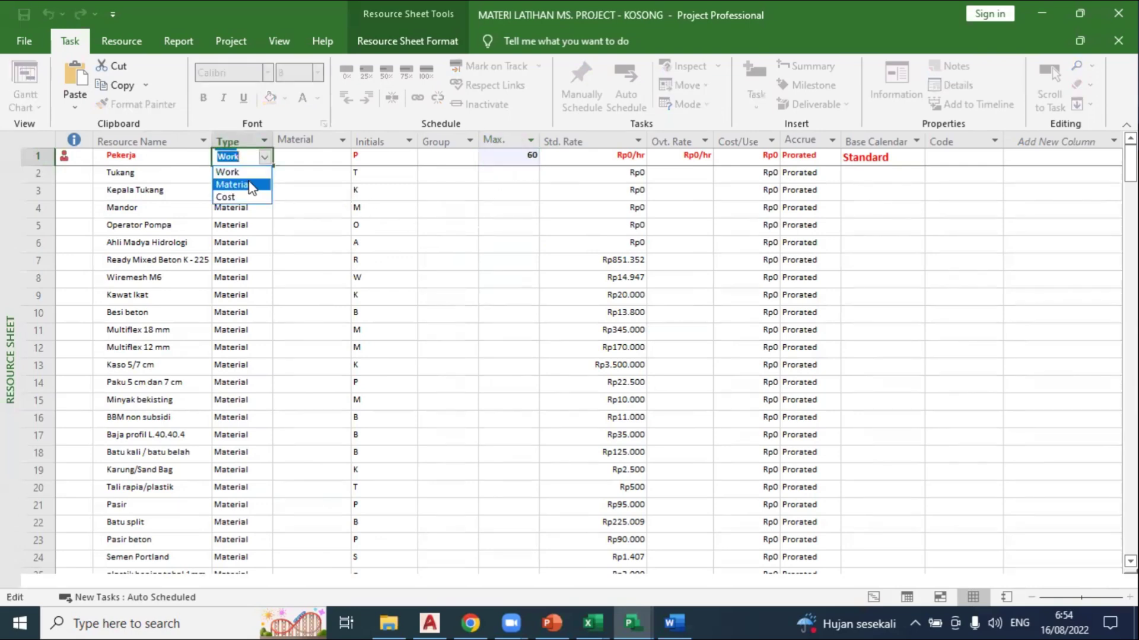
left_click(252, 186)
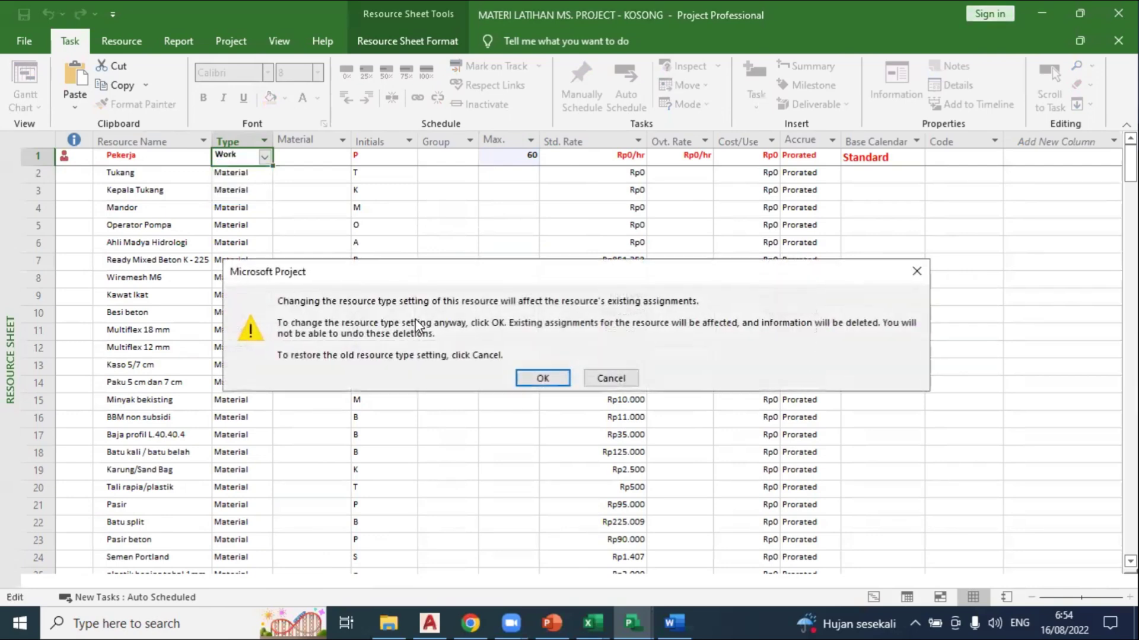
left_click(545, 377)
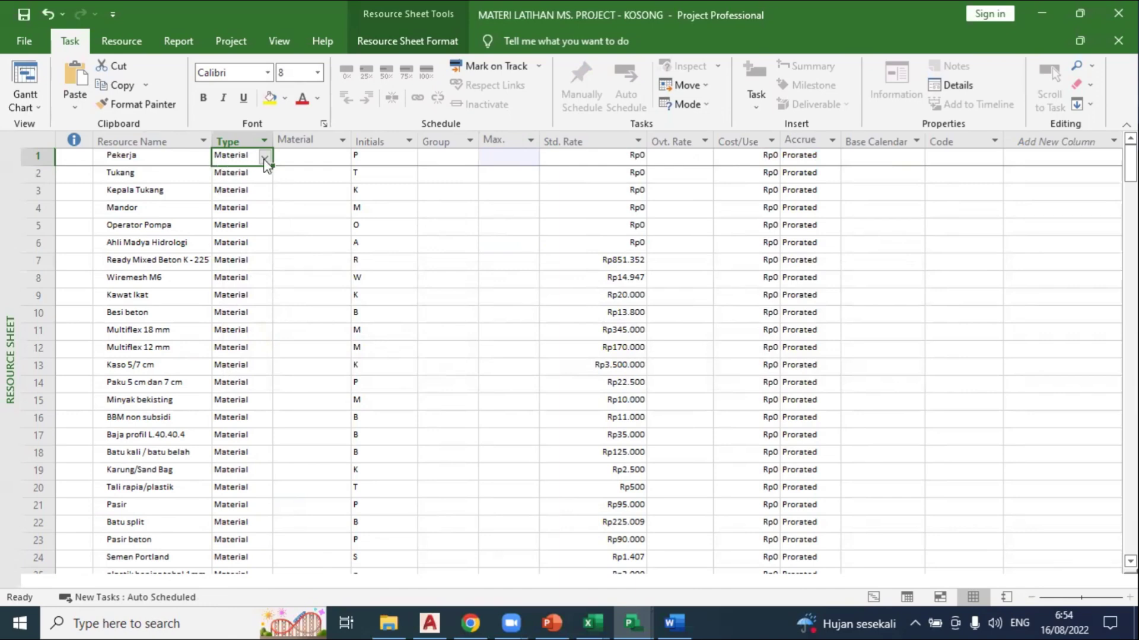
left_click(150, 159)
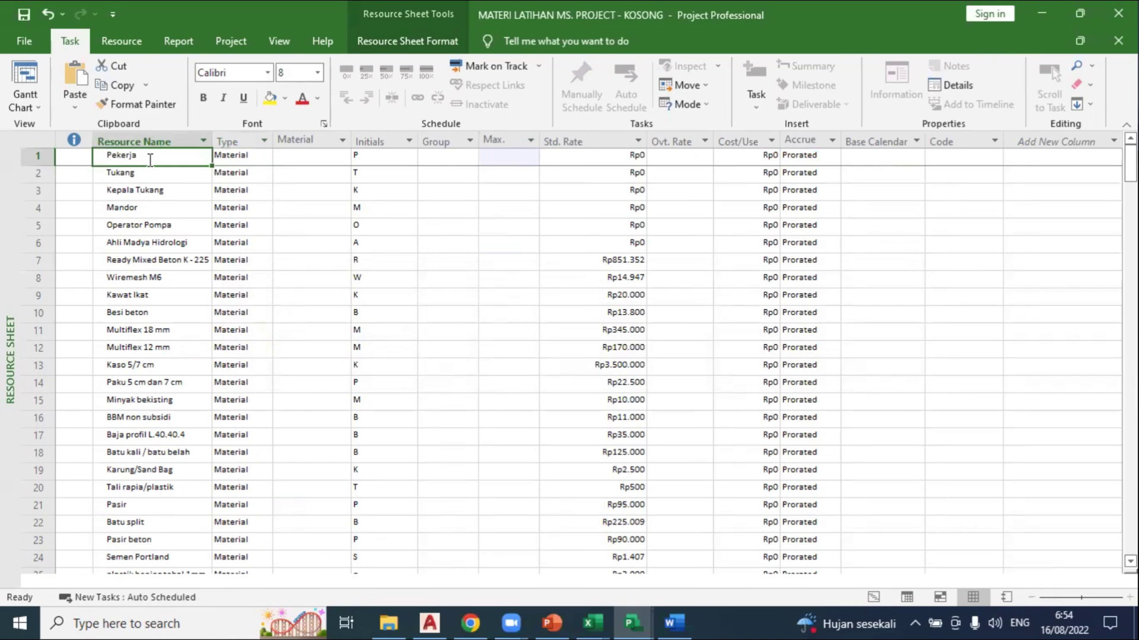
left_click(159, 189)
left_click(161, 209)
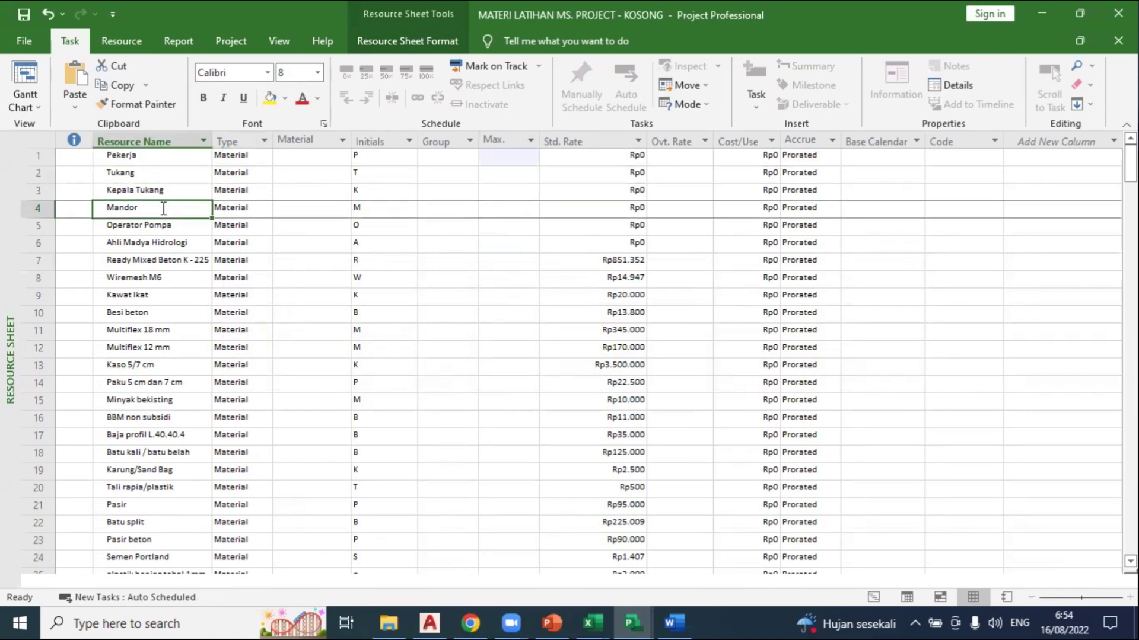
Step: Examine the labour resources Pekerja, Tukang, Kepala Tukang, Mandor and Operator Pompa in the resource list
left_click(164, 155)
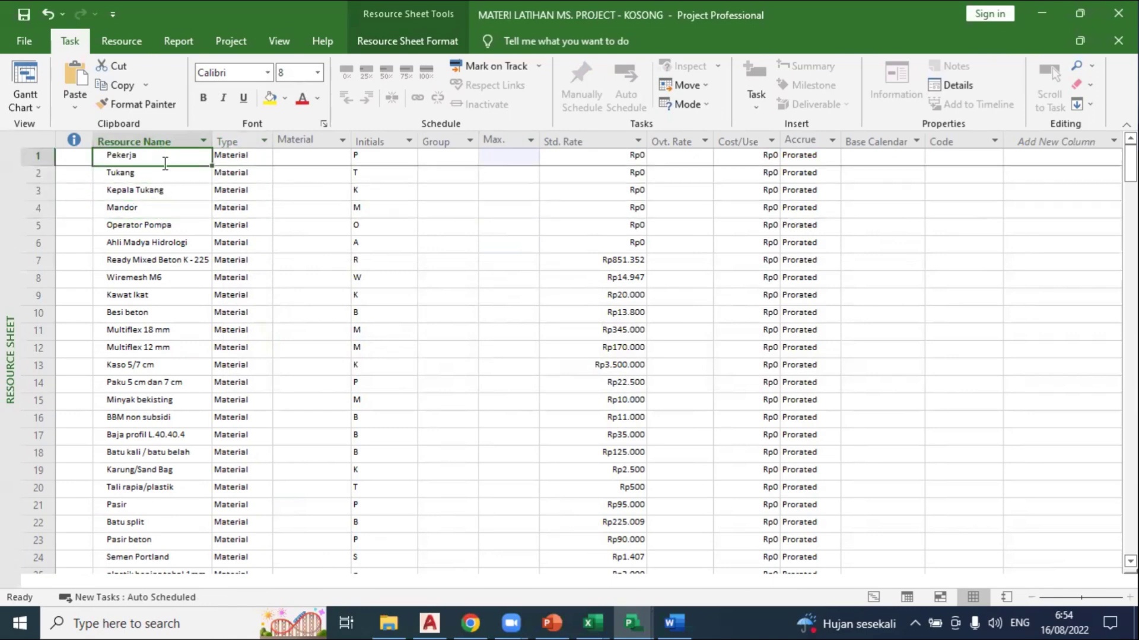
left_click_drag(166, 163, 164, 209)
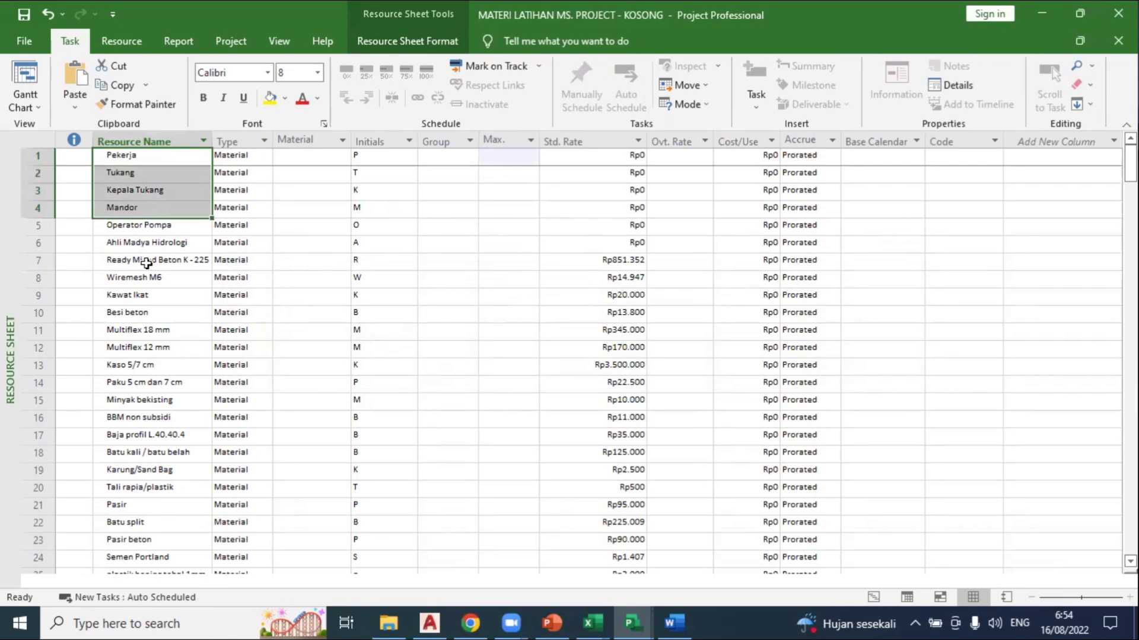
left_click(142, 228)
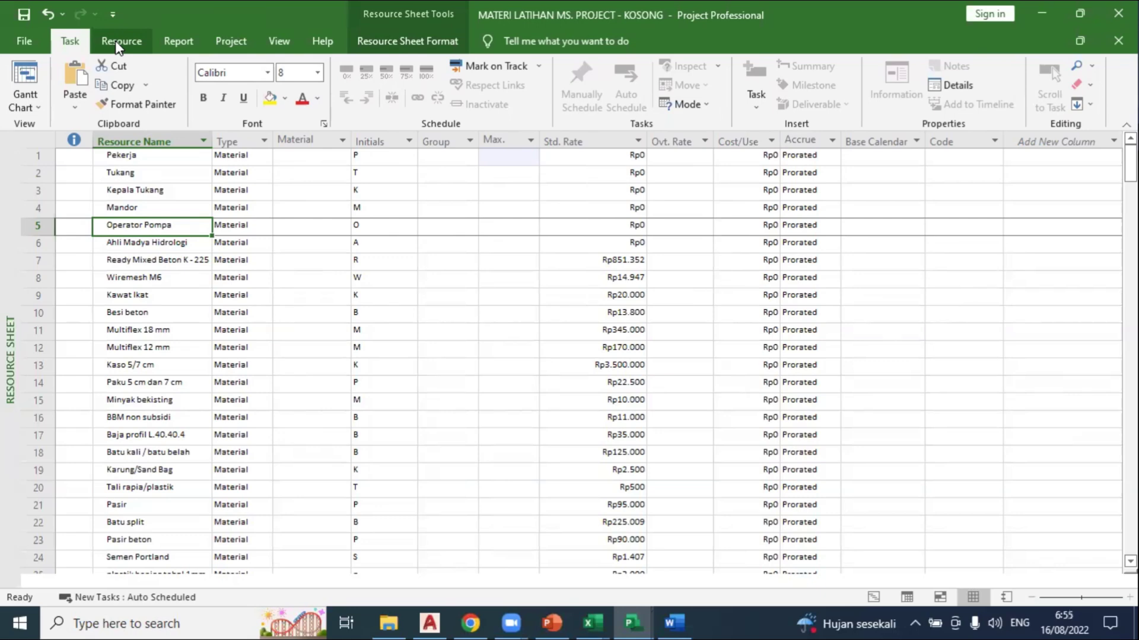
left_click_drag(161, 156, 163, 212)
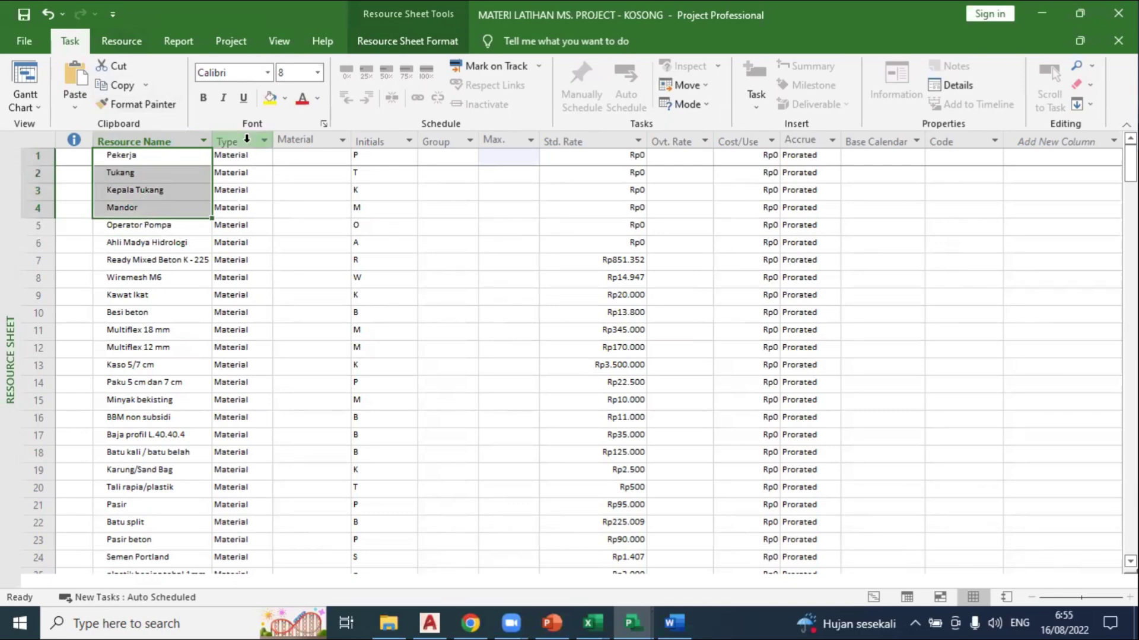
left_click(73, 156)
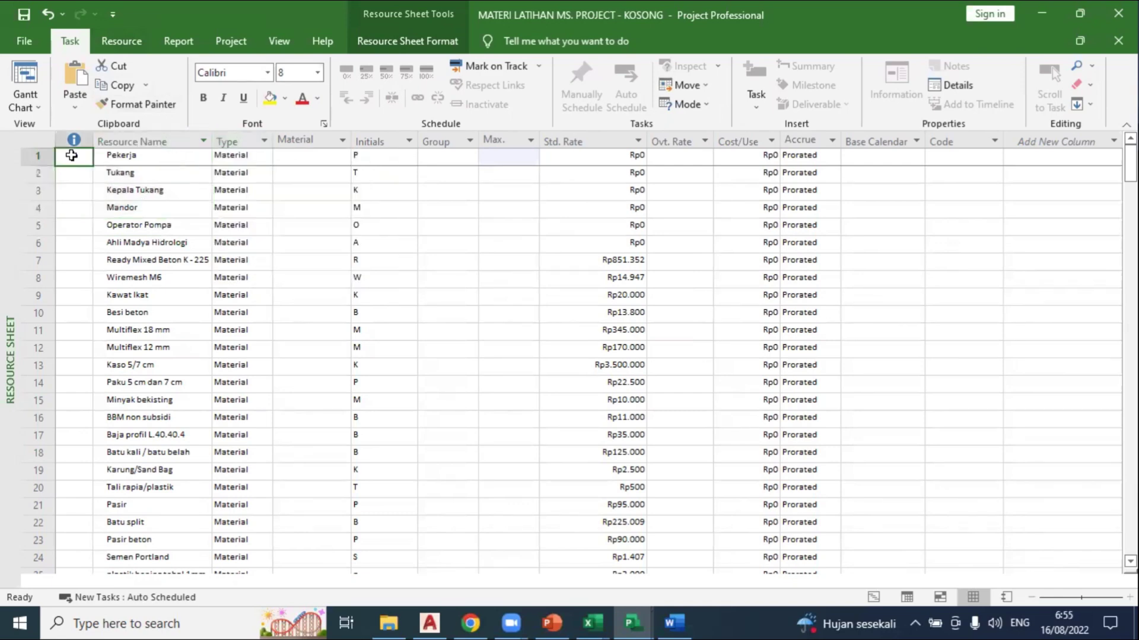
Step: Examine the available resource types for Pekerja, keep it as Material, and check the Operator Pompa and Ahli Madya Hidrologi entries
left_click(236, 140)
left_click(260, 157)
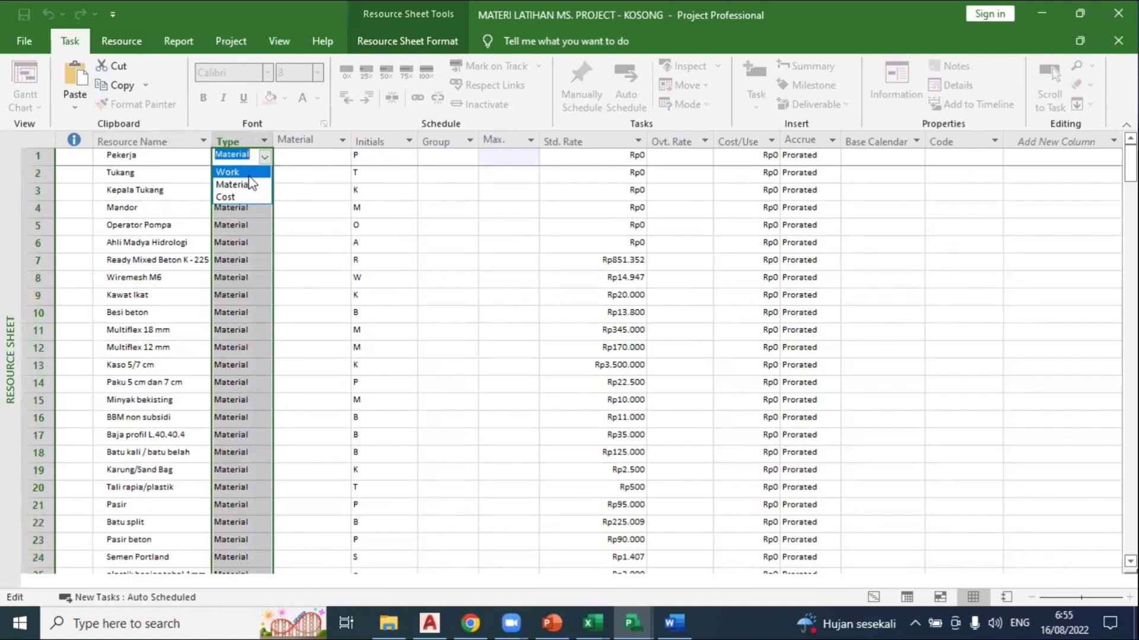
left_click(489, 163)
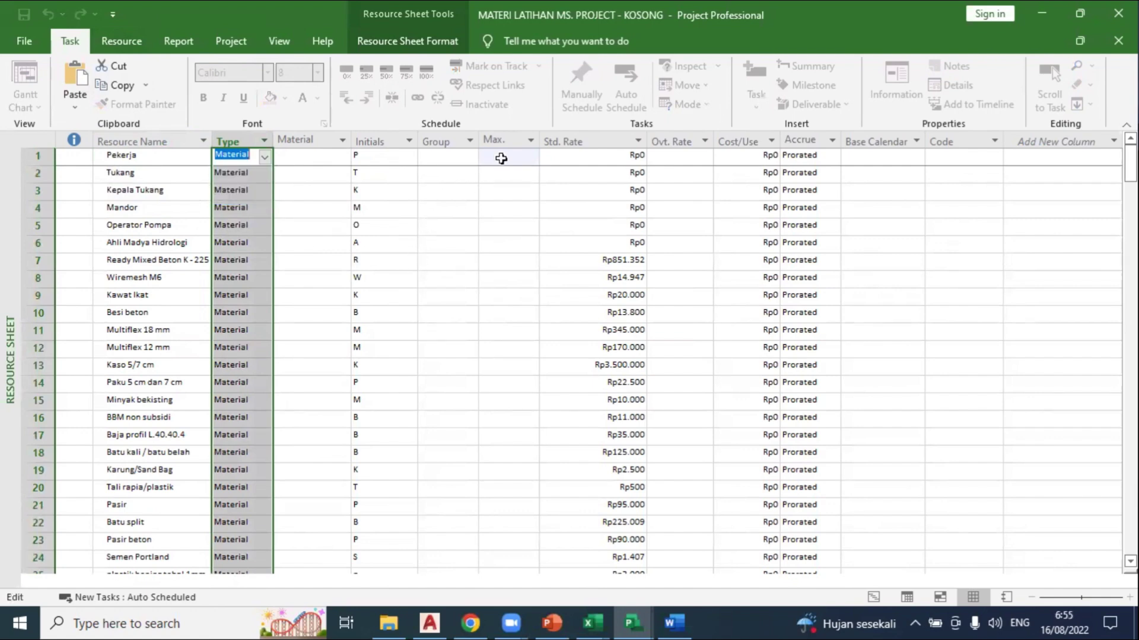
left_click(263, 159)
left_click(264, 159)
left_click(264, 159)
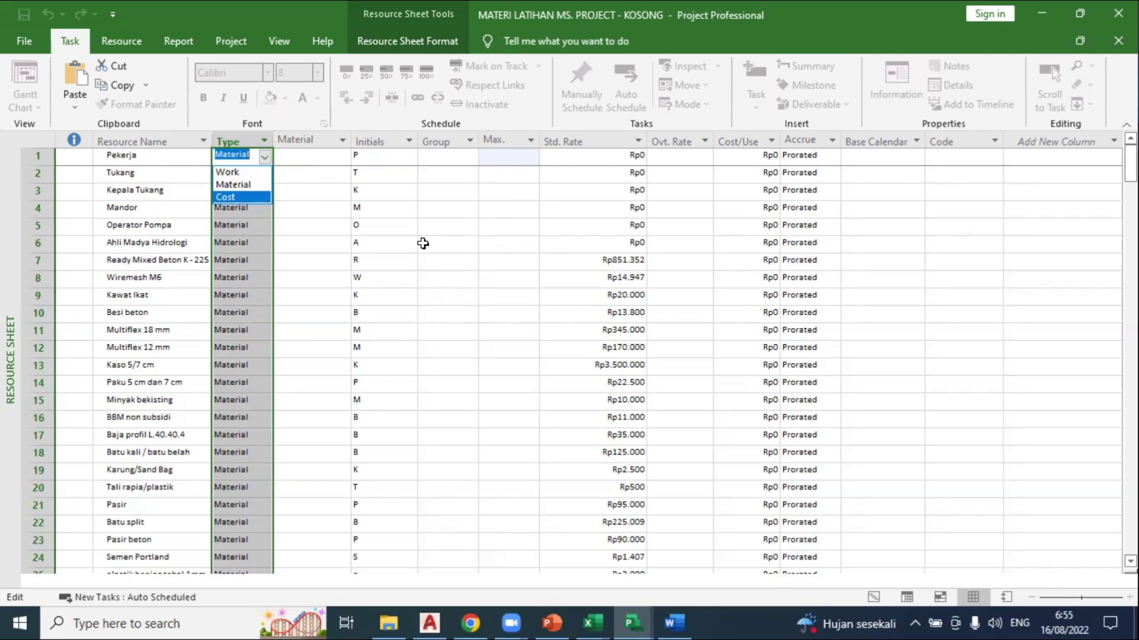
left_click(244, 185)
left_click(138, 220)
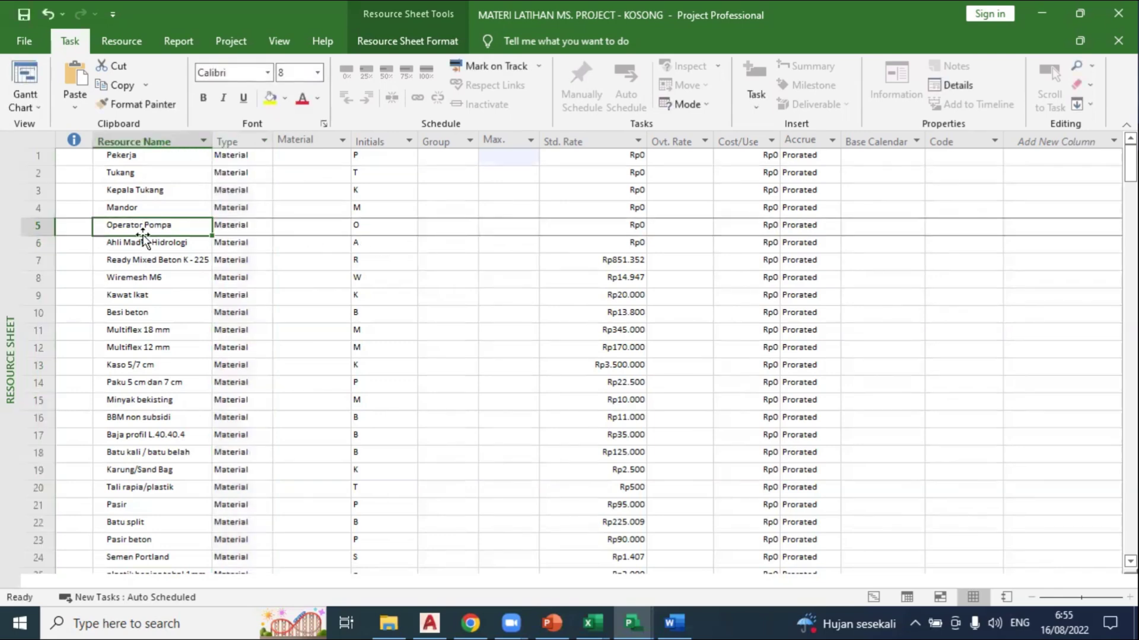
left_click(144, 240)
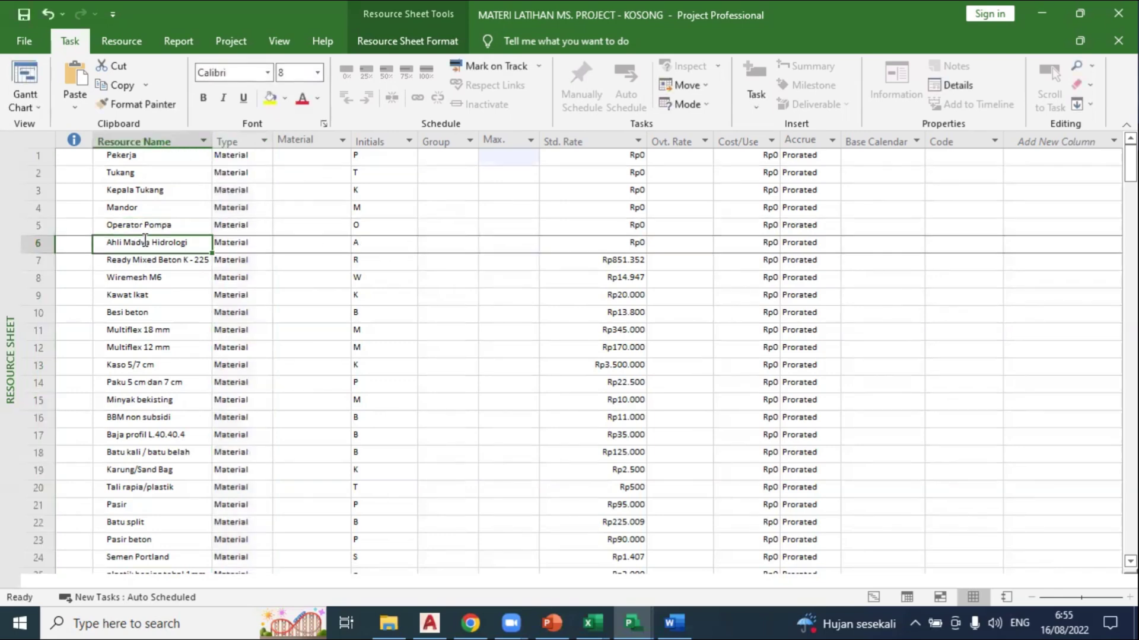